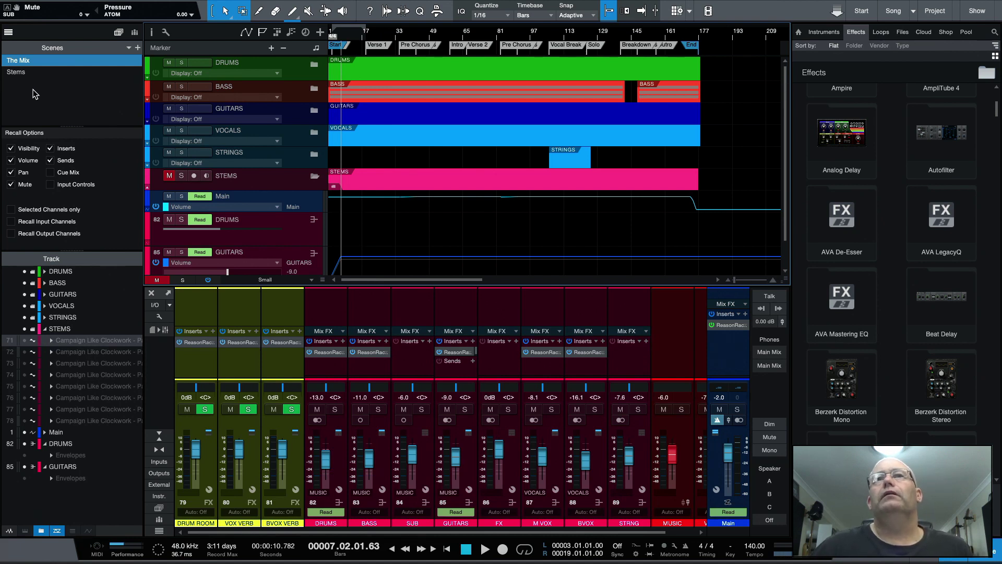
- Expand and collapse the DRUMS, BASS and GUITARS folders to review their tracks
left_click(314, 64)
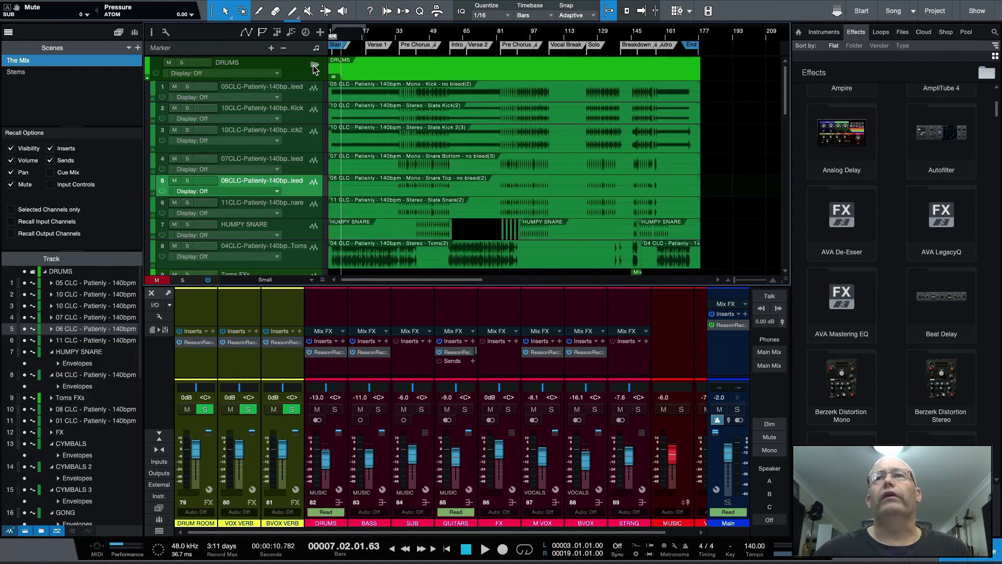
left_click(314, 64)
left_click(315, 88)
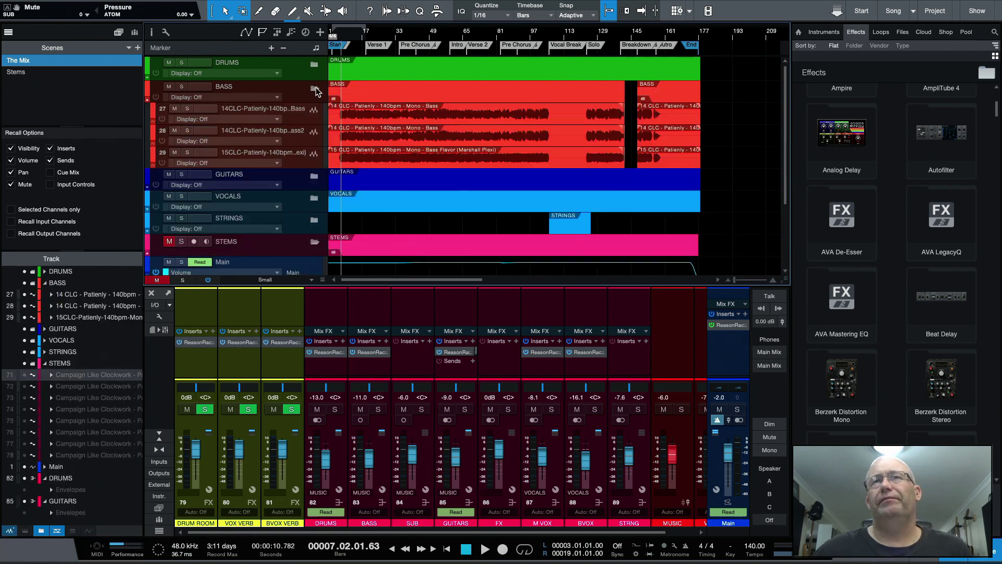
left_click(314, 89)
left_click(315, 110)
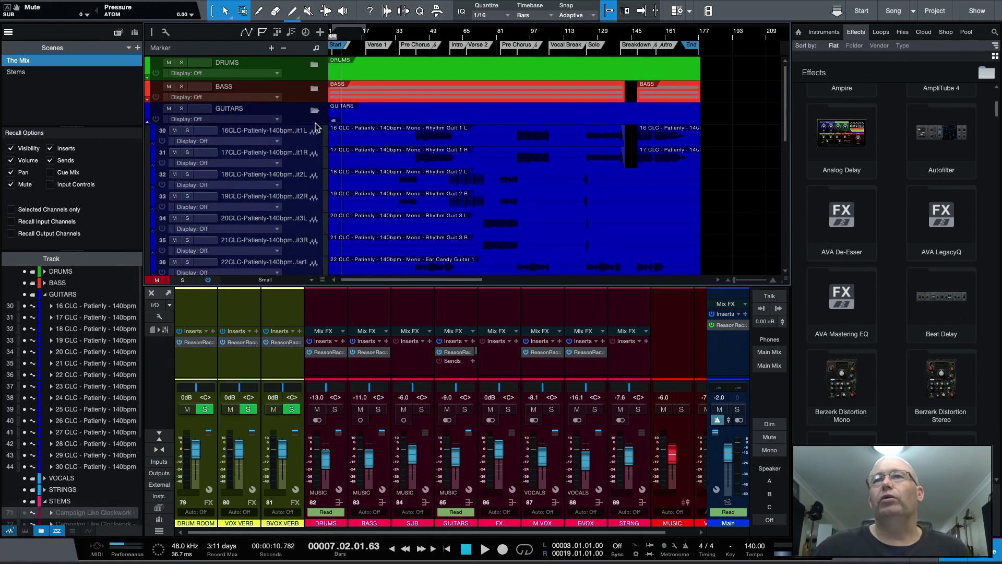
left_click(314, 110)
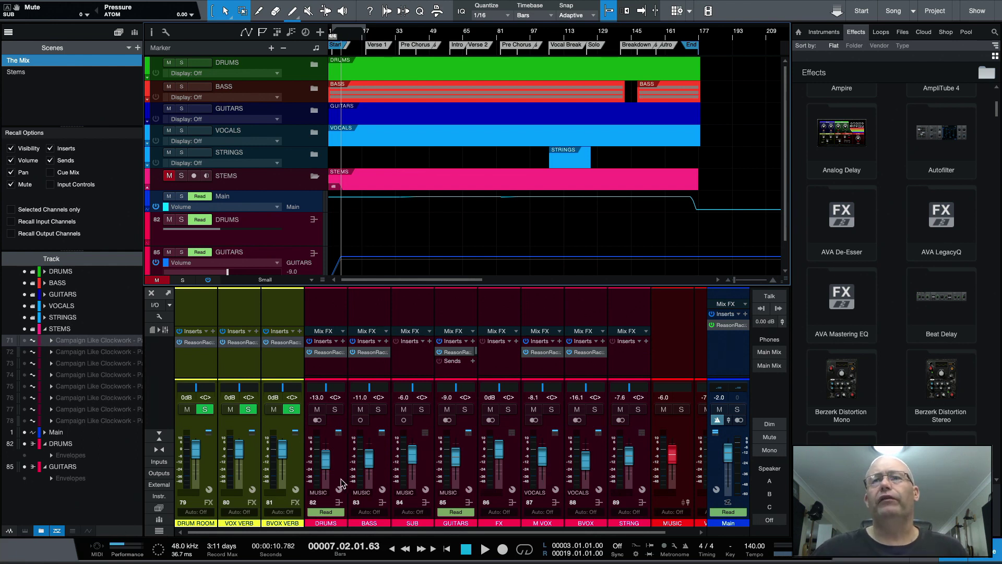
- Select the DRUMS, BASS, SUB, GUITARS, FX and M VOX bus channels in the mixer
left_click(340, 483)
left_click(387, 478)
left_click(426, 478)
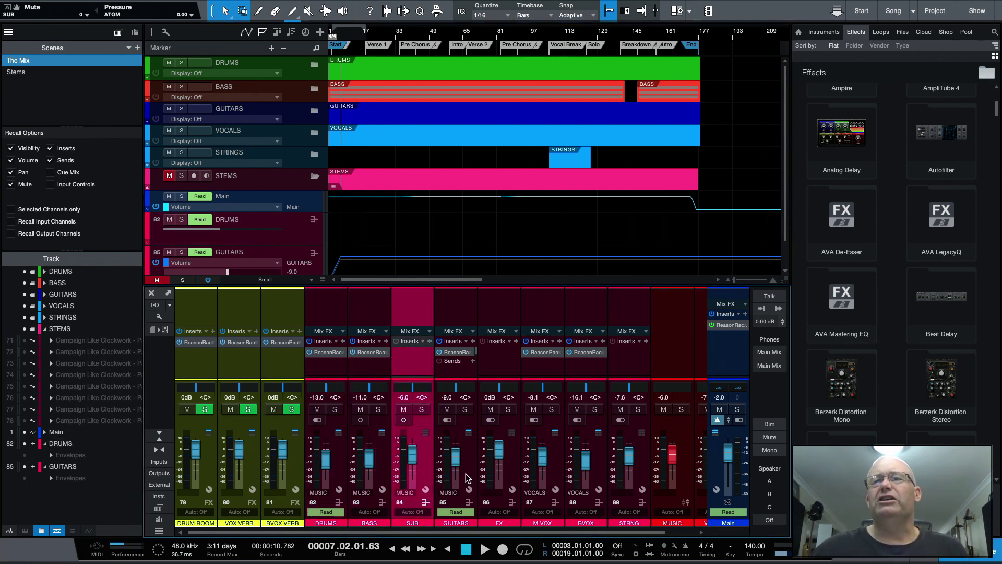
left_click(467, 478)
left_click(520, 478)
left_click(559, 474)
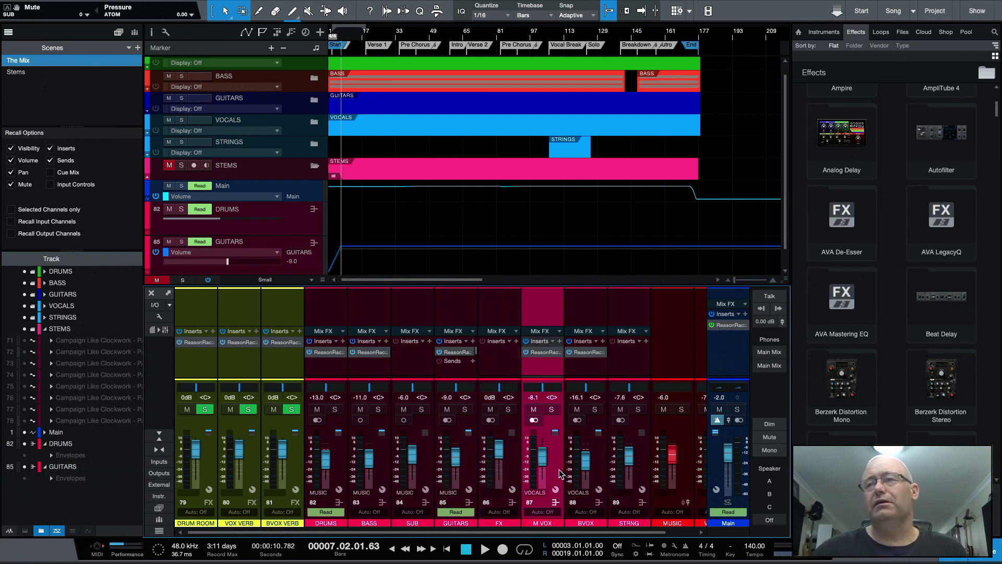
left_click(380, 472)
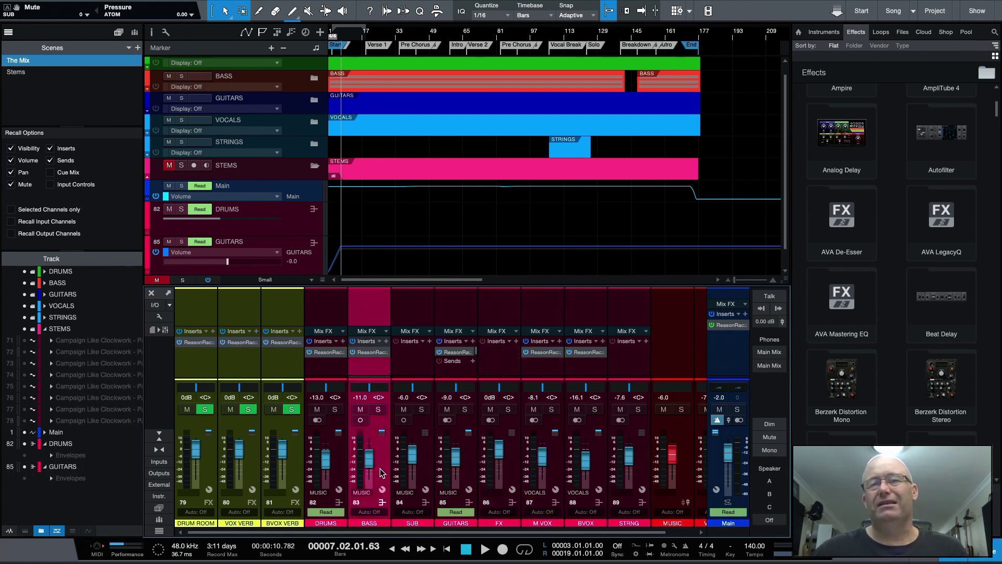
left_click(340, 478)
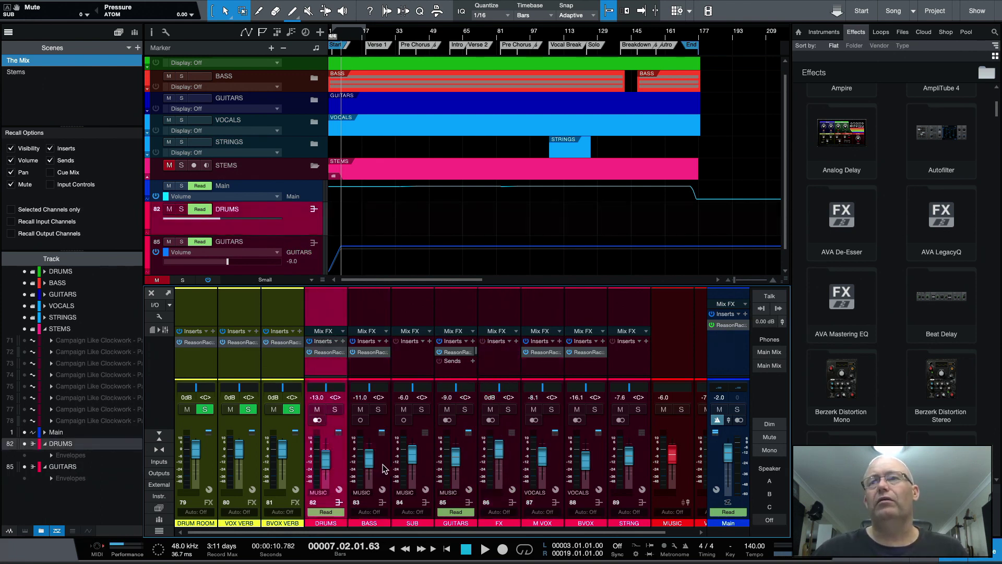
left_click(384, 468)
left_click(420, 469)
left_click(443, 470)
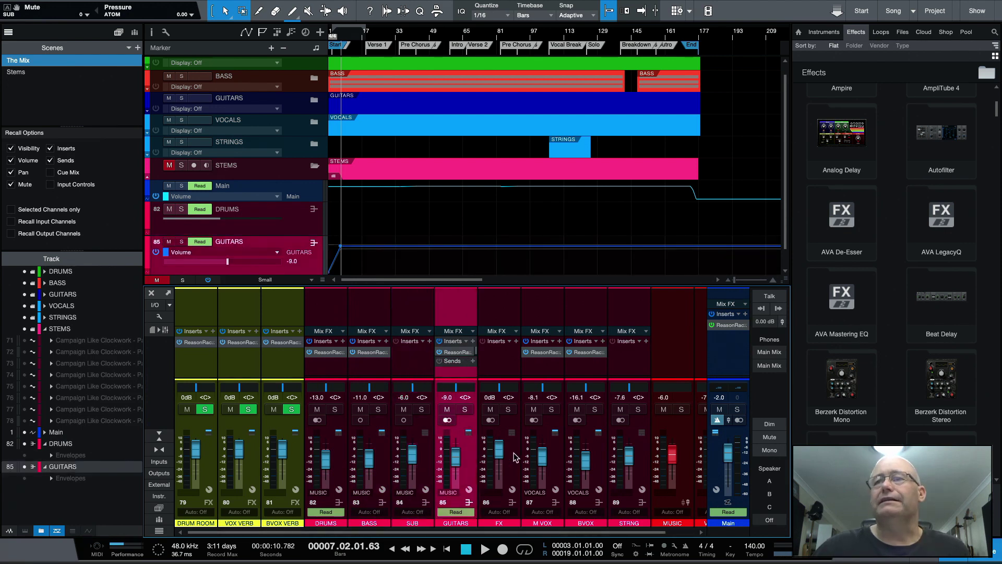
left_click(514, 457)
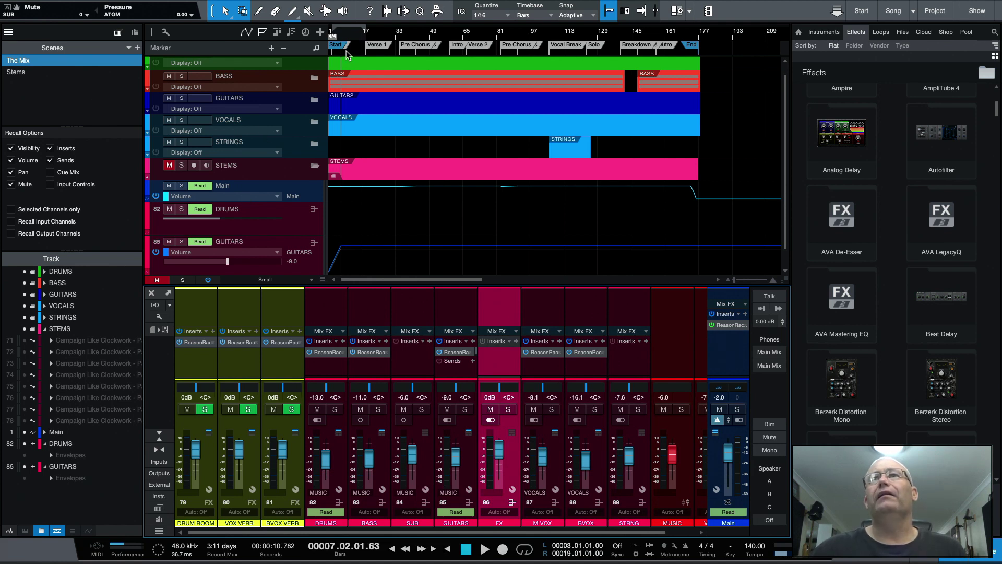
- Recheck the BASS and GUITARS folders, then recall the Stems scene from the Scenes panel
left_click(313, 77)
left_click(314, 78)
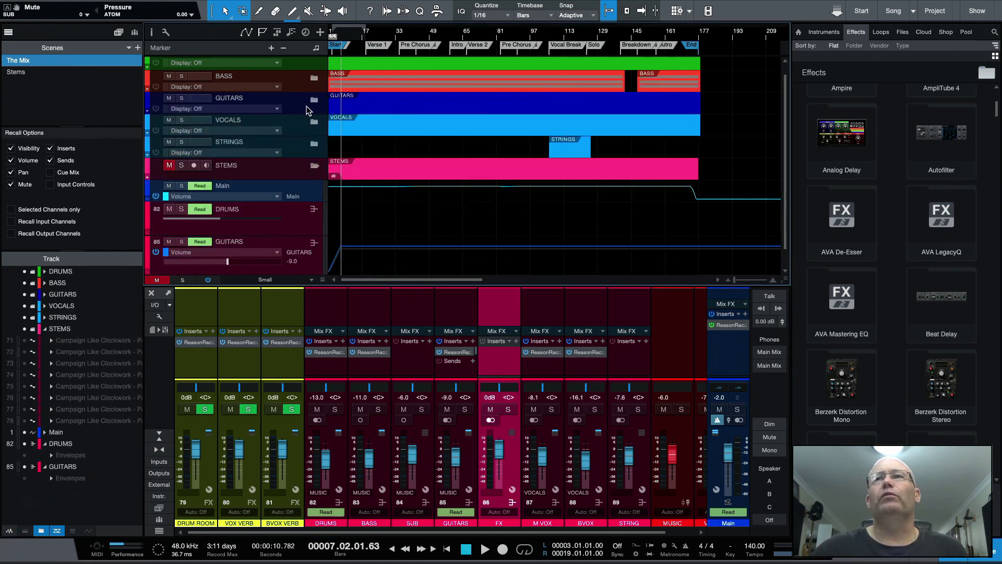
left_click(314, 100)
left_click(314, 100)
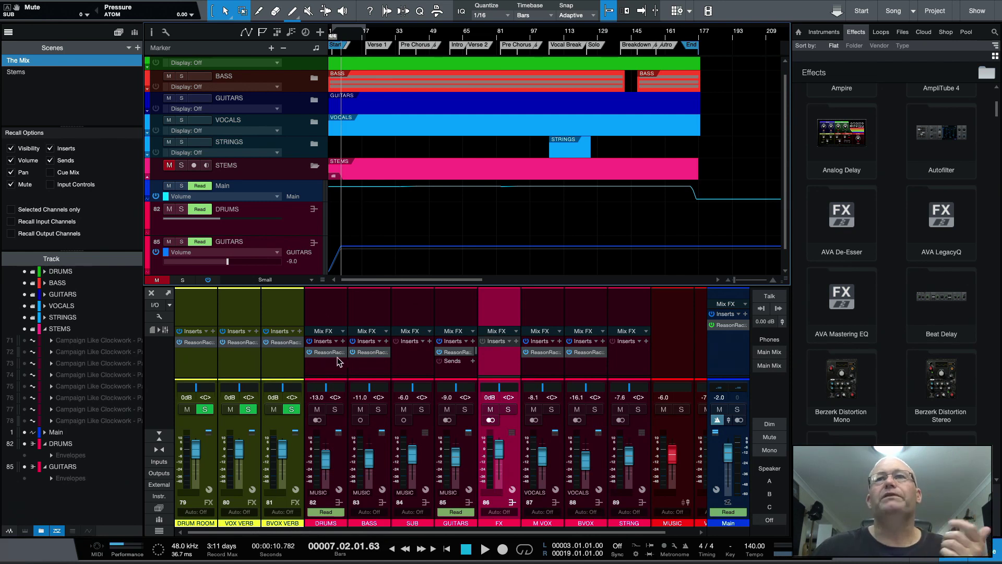
left_click(21, 74)
left_click(20, 75)
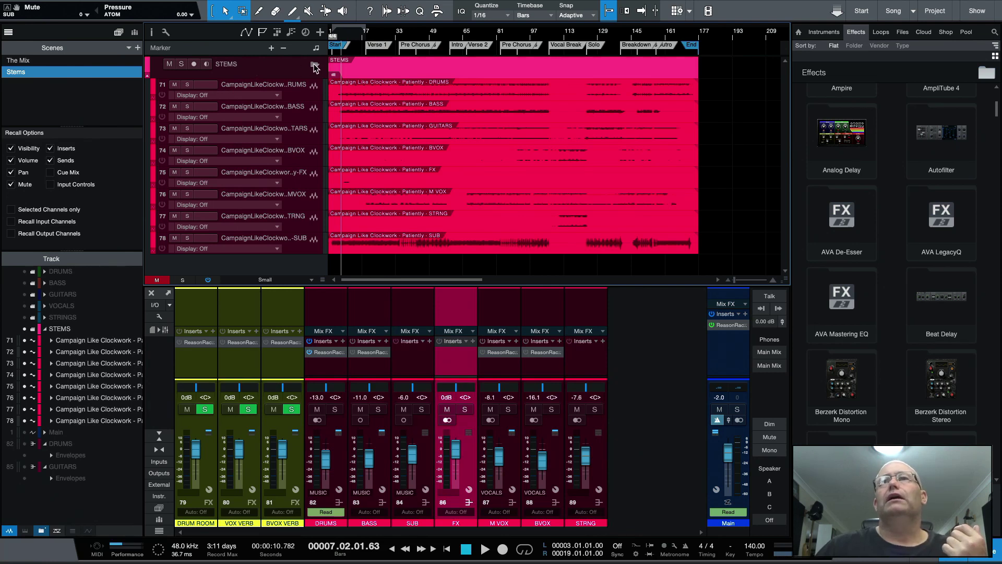
left_click(258, 88)
left_click(305, 112)
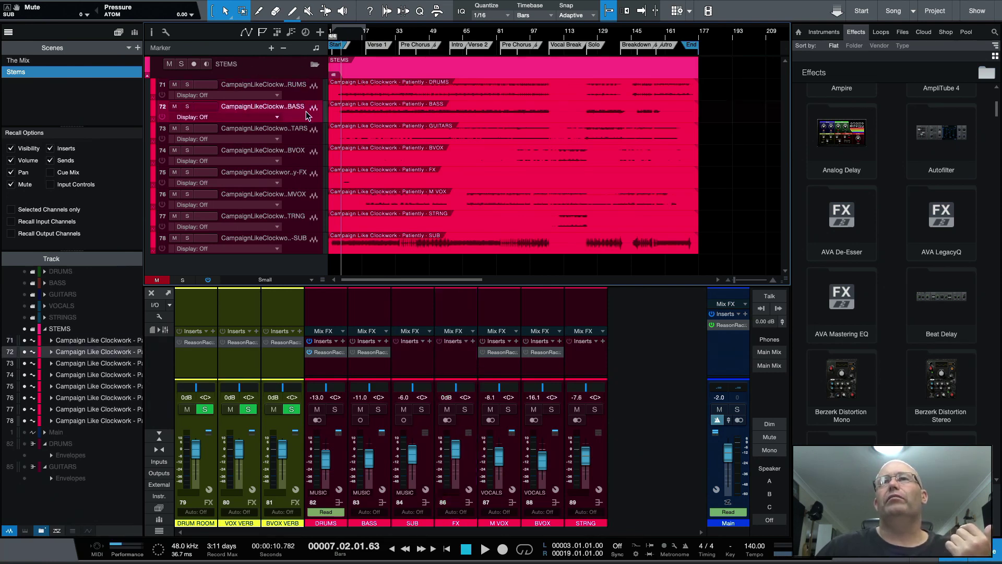
left_click(305, 142)
left_click(307, 161)
left_click(306, 186)
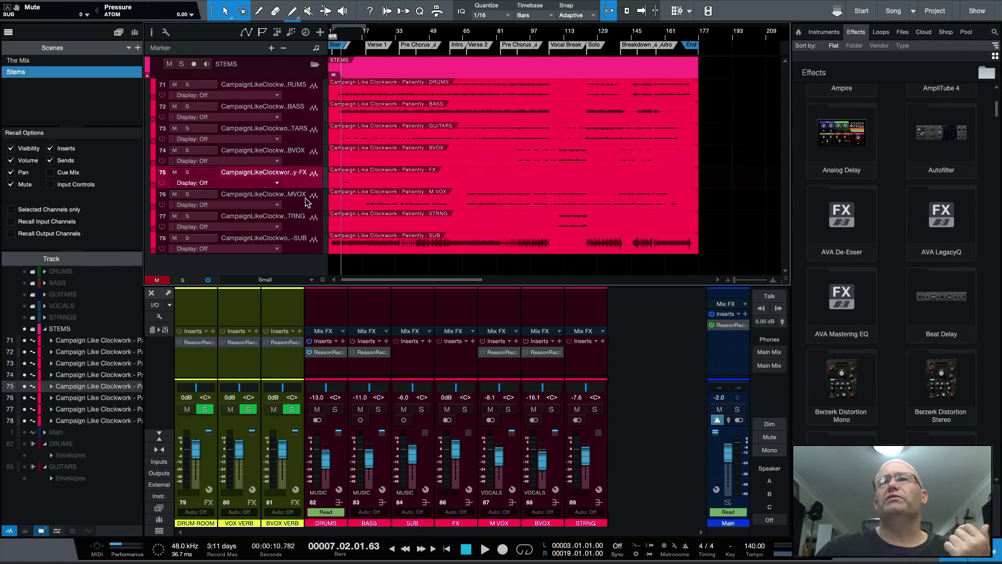
left_click(304, 205)
left_click(304, 227)
left_click(308, 250)
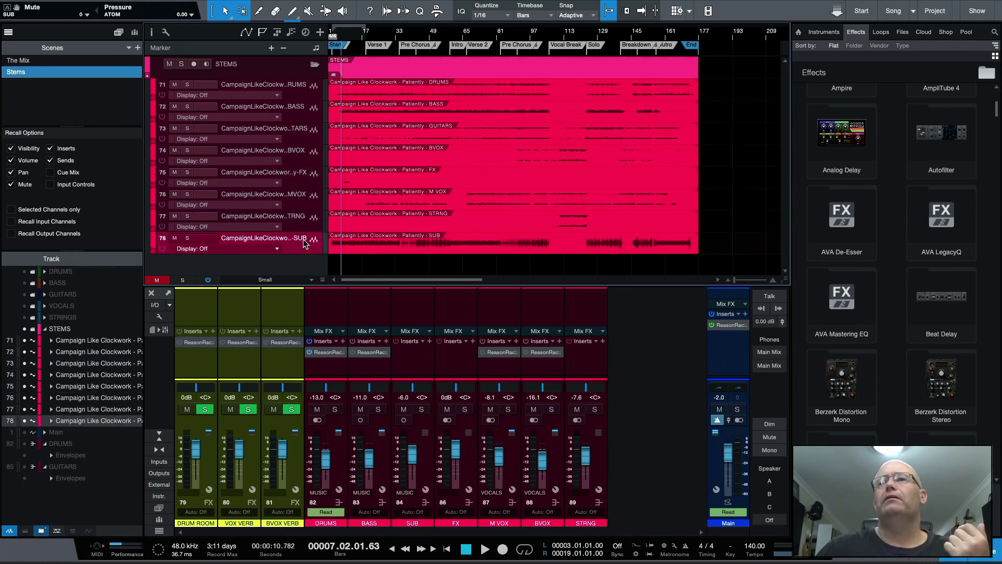
left_click(83, 99)
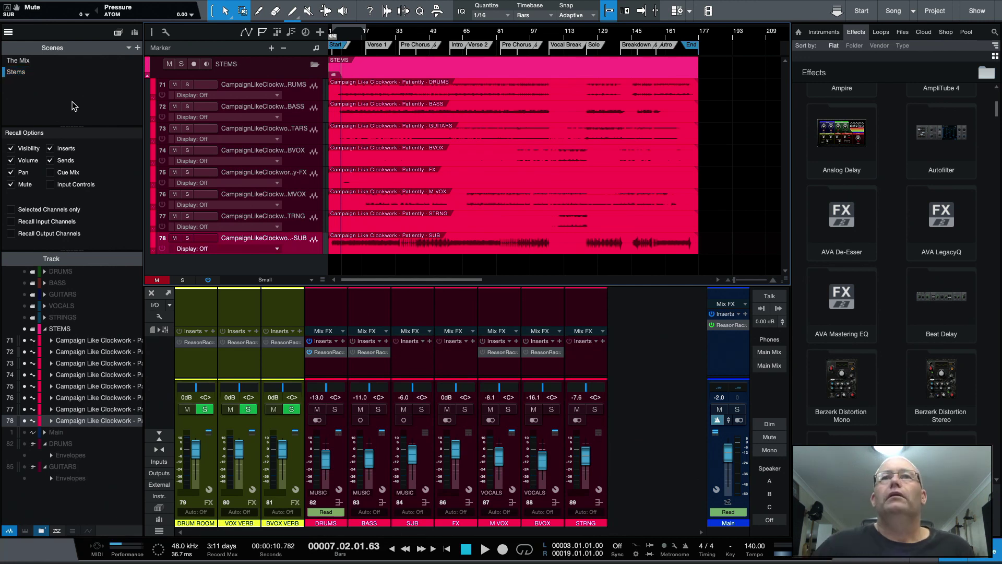